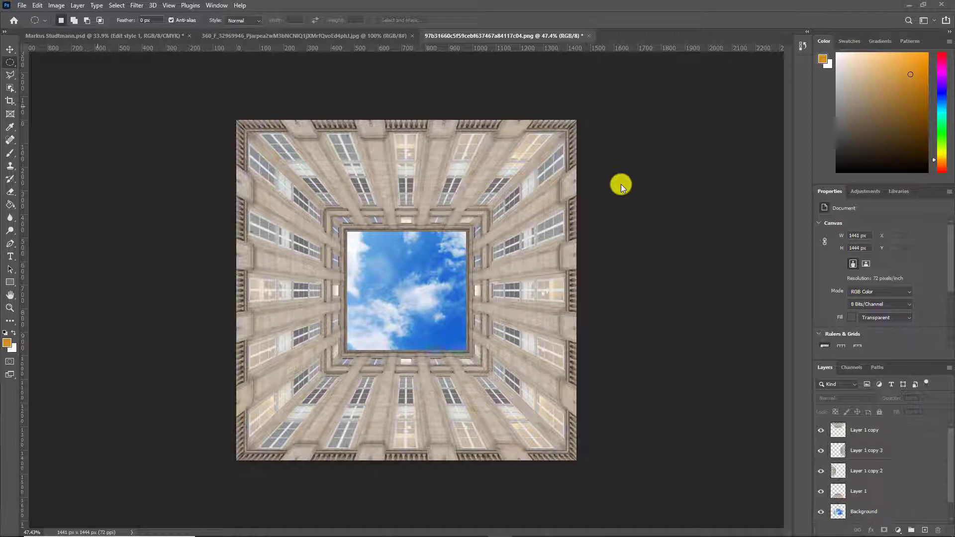
Look at the finished swirl artwork in the other open document, and return to the building courtyard image.
left_click(109, 35)
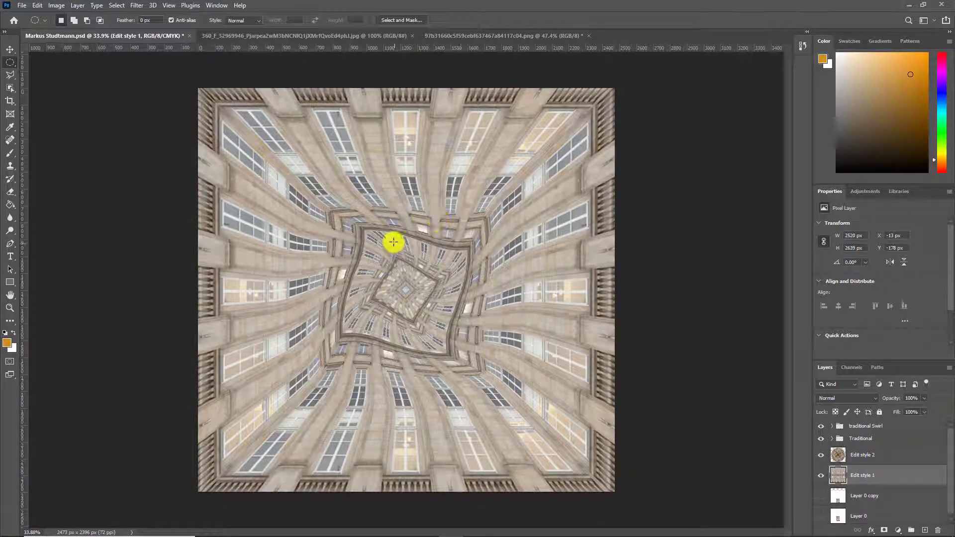
left_click(464, 37)
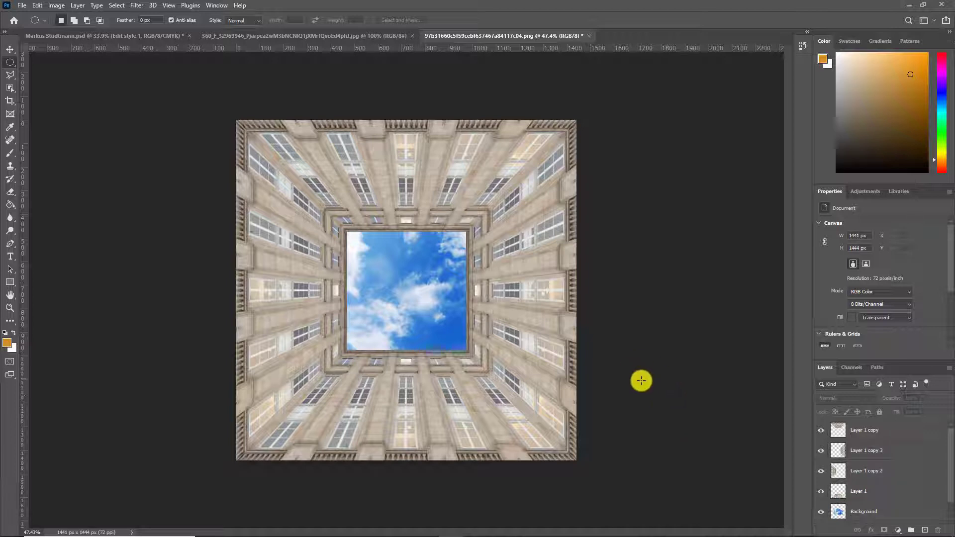
Merge the four building layers, from Layer 1 copy down to Layer 1, into a single layer above the sky background.
left_click(897, 433)
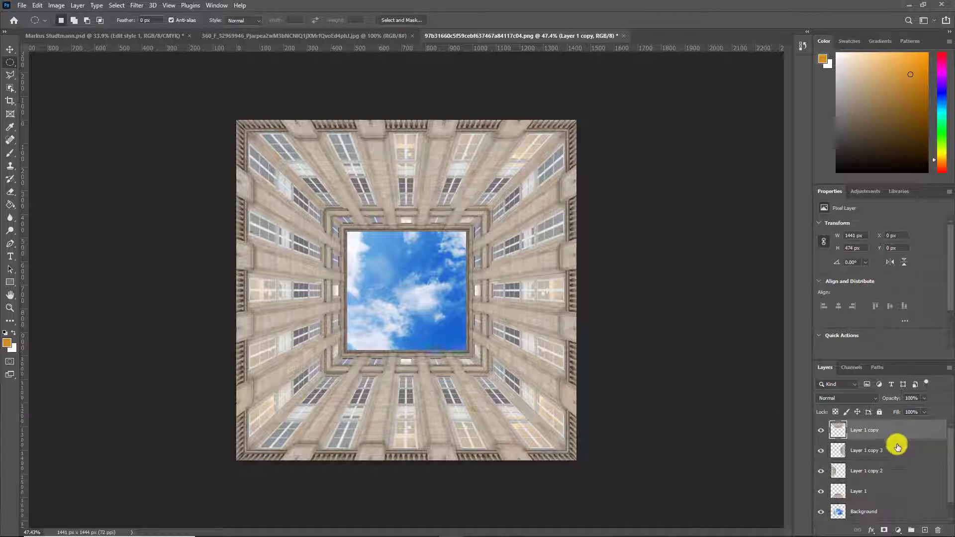
left_click(888, 497, "shift")
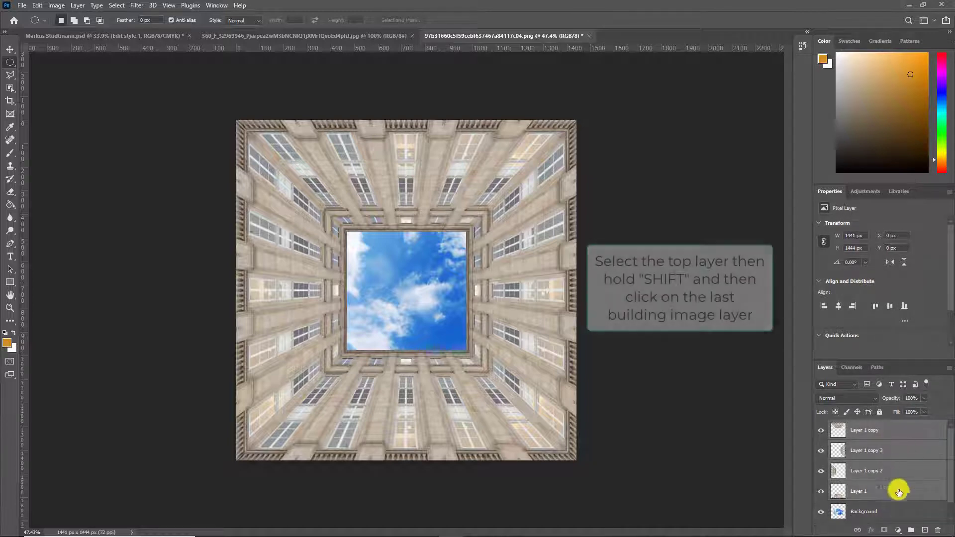
right_click(907, 452)
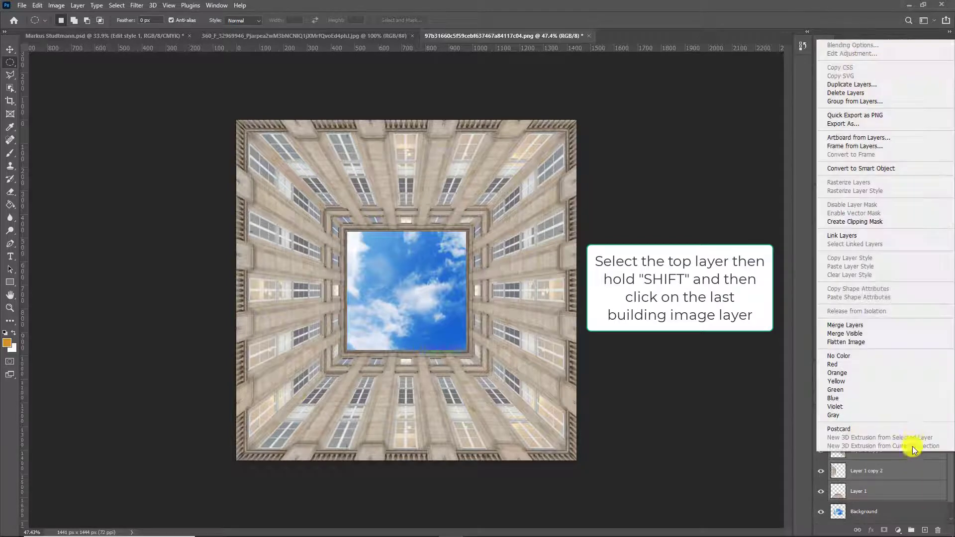
left_click(852, 325)
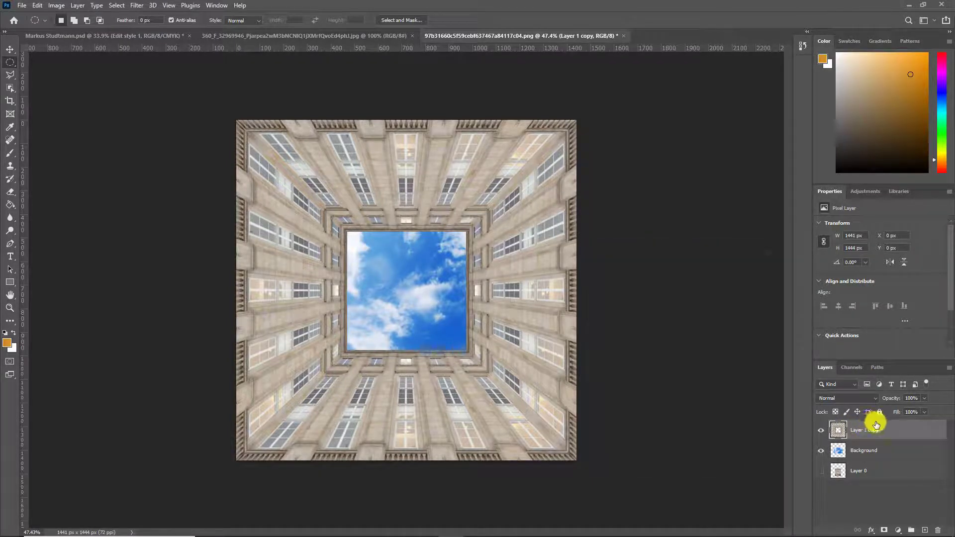
Duplicate the merged building layer and scale the copy to about 36% so it is centred over the square sky opening.
key("ctrl+j")
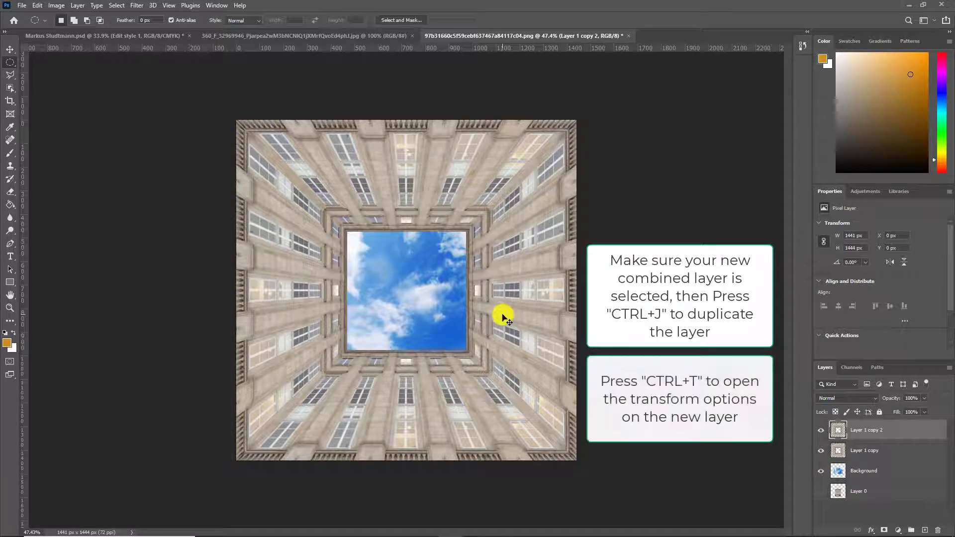
key("ctrl+t")
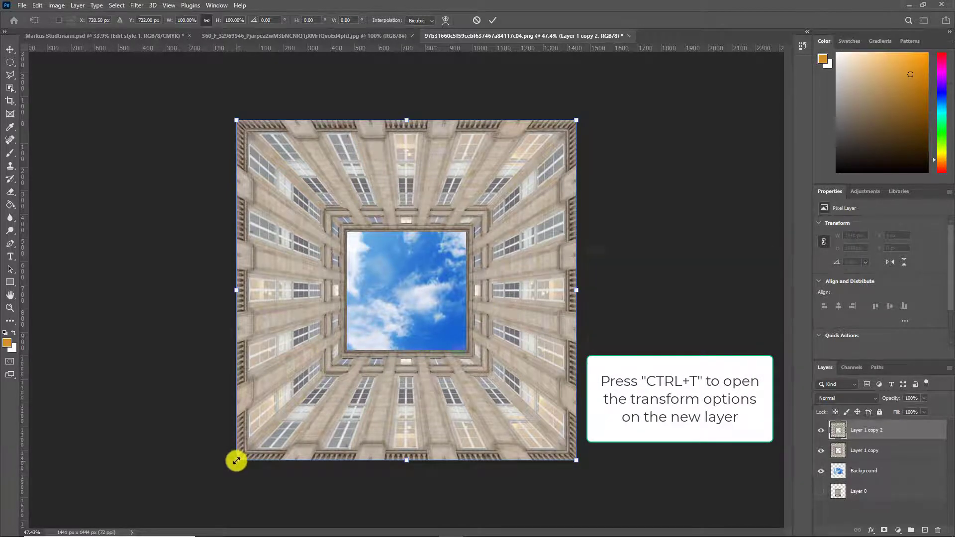
left_click_drag(235, 460, 344, 351)
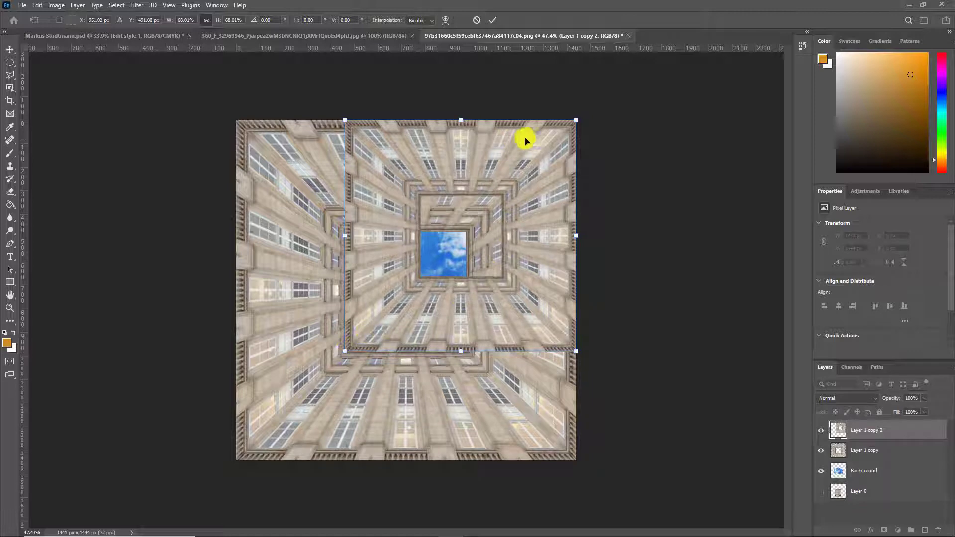
left_click_drag(575, 119, 477, 235)
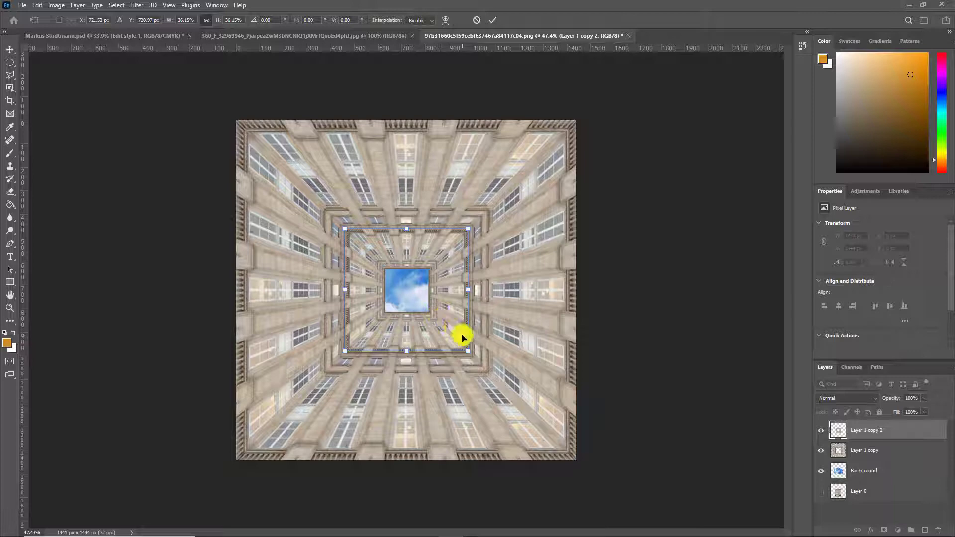
key("Down")
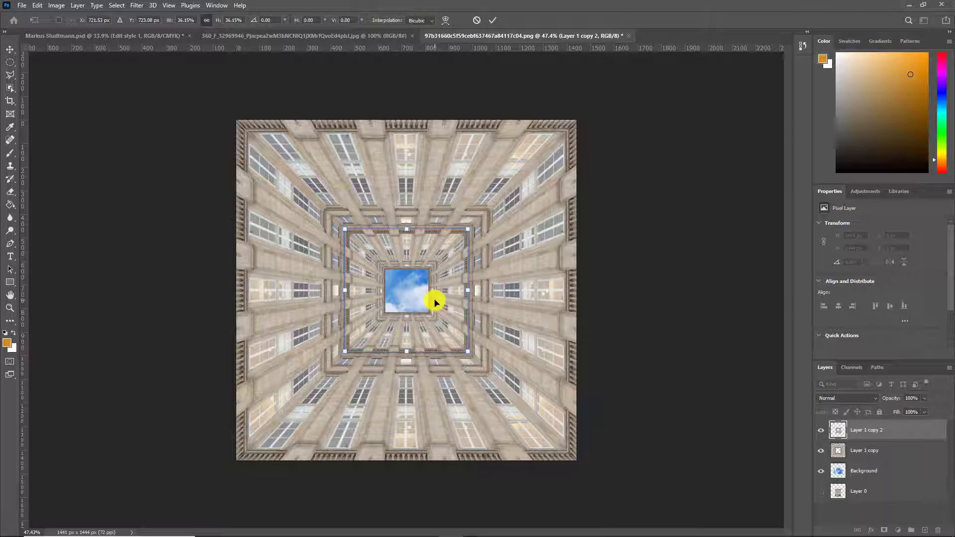
key("Left")
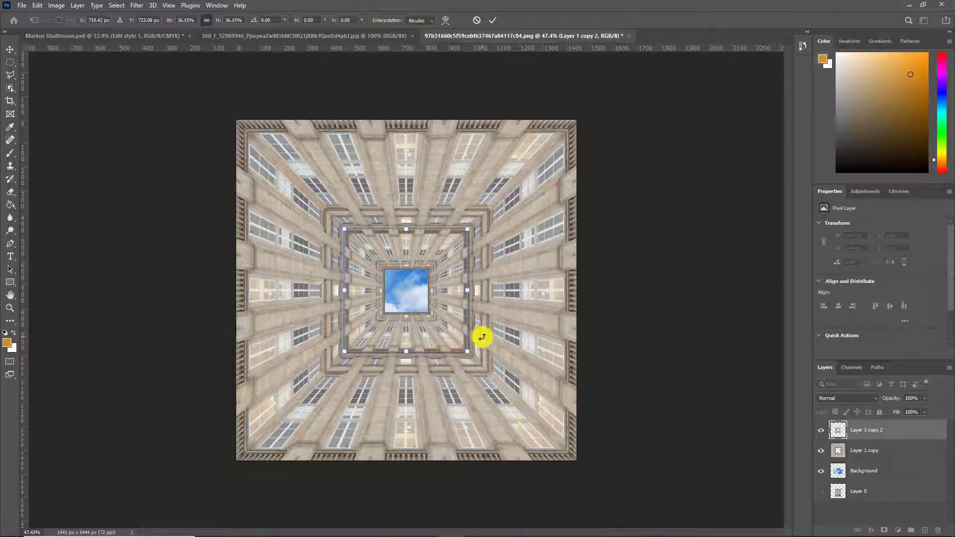
key("Return")
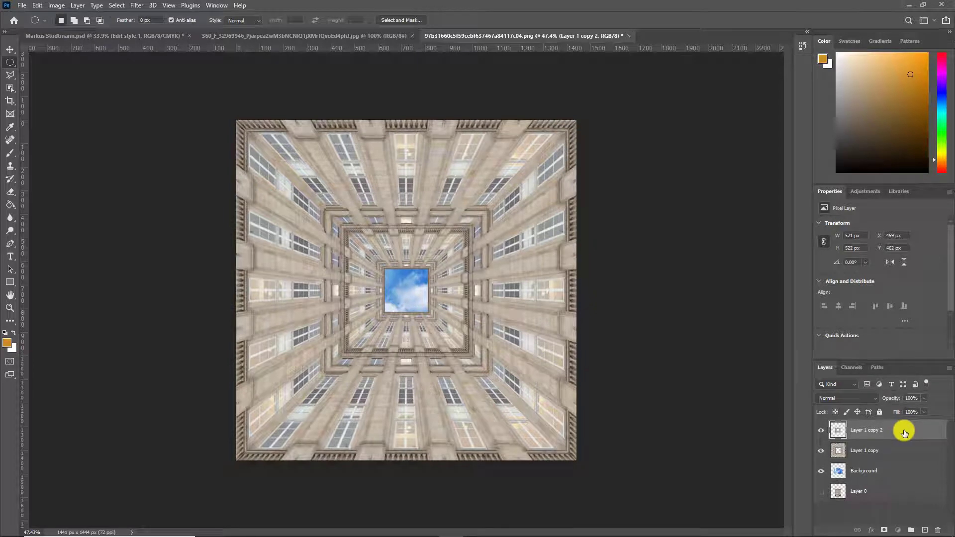
Move the reduced copy beneath the full-size building layer and merge the two layers.
left_click_drag(905, 435, 912, 458)
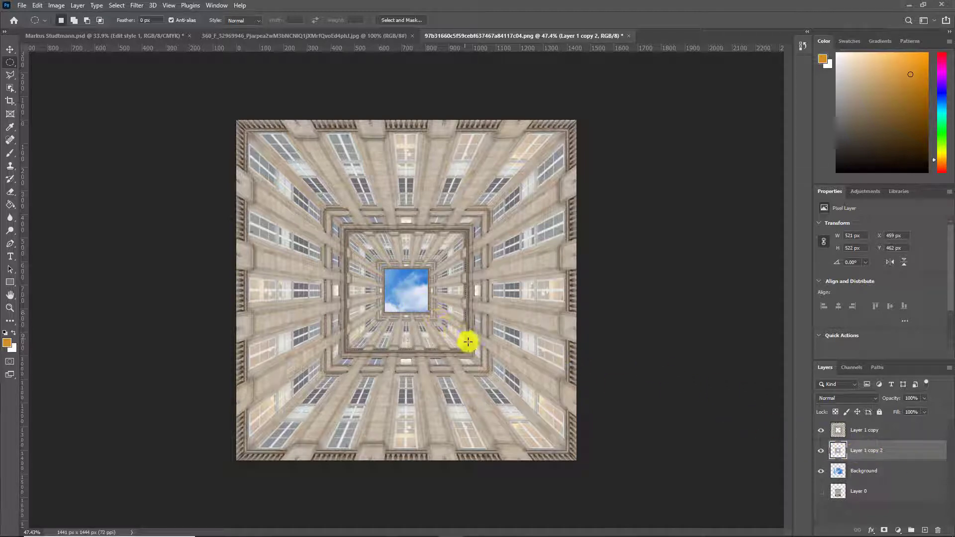
left_click(913, 435, "shift")
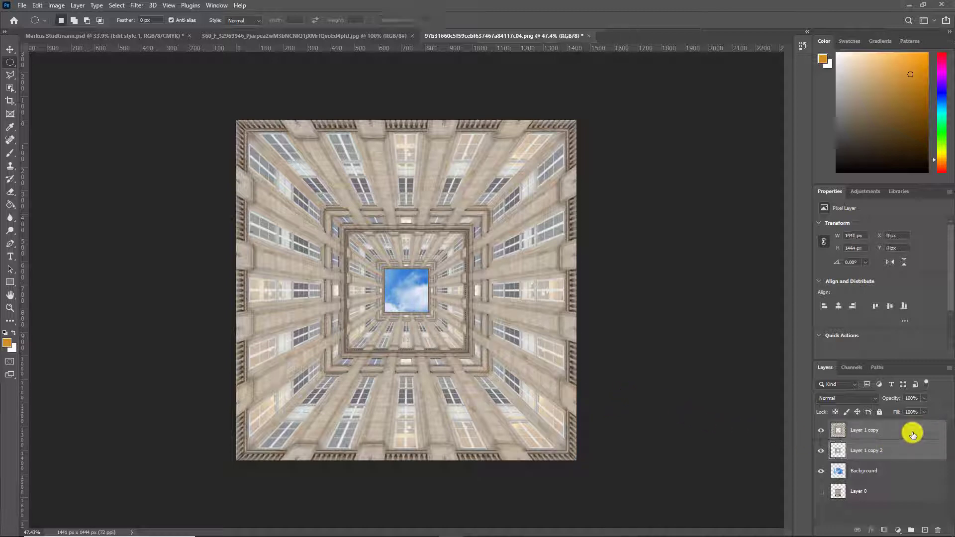
right_click(912, 434)
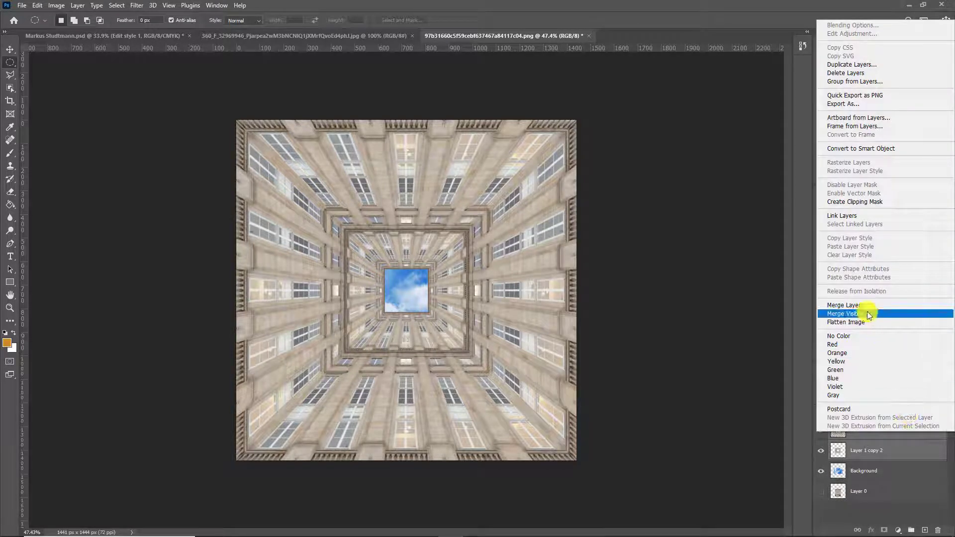
left_click(861, 304)
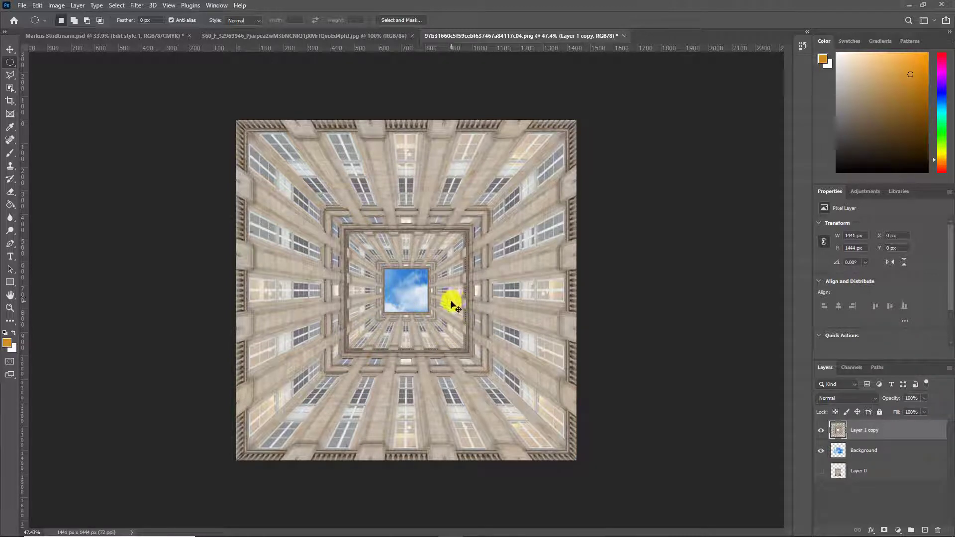
Duplicate the merged building layer and scale the copy down to about 183 px square over the smaller sky opening.
key("ctrl+j")
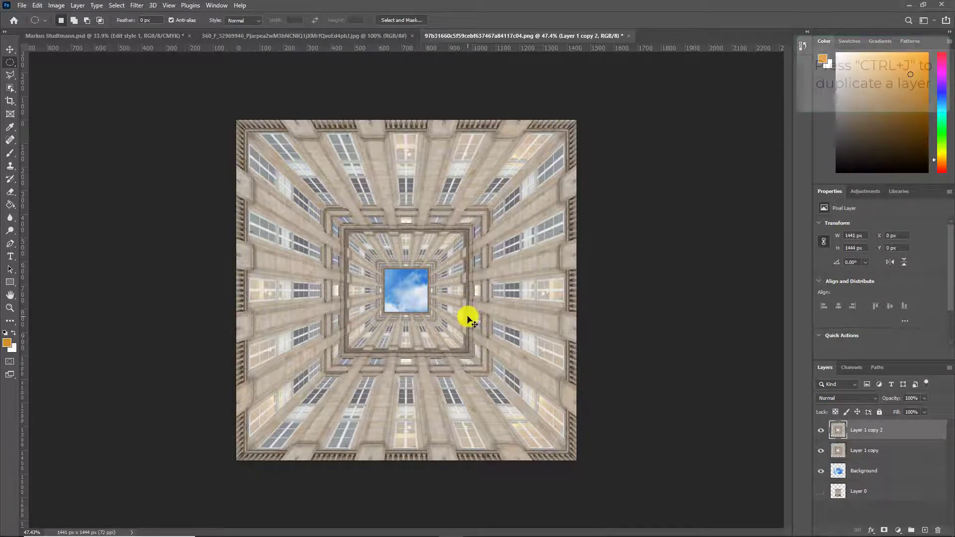
key("ctrl+t")
left_click_drag(238, 463, 386, 311)
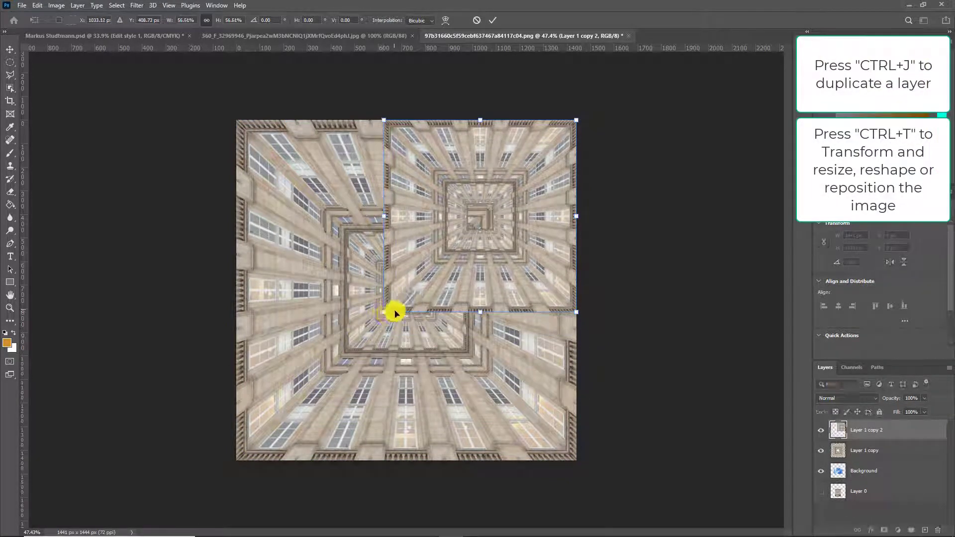
key("ctrl+plus")
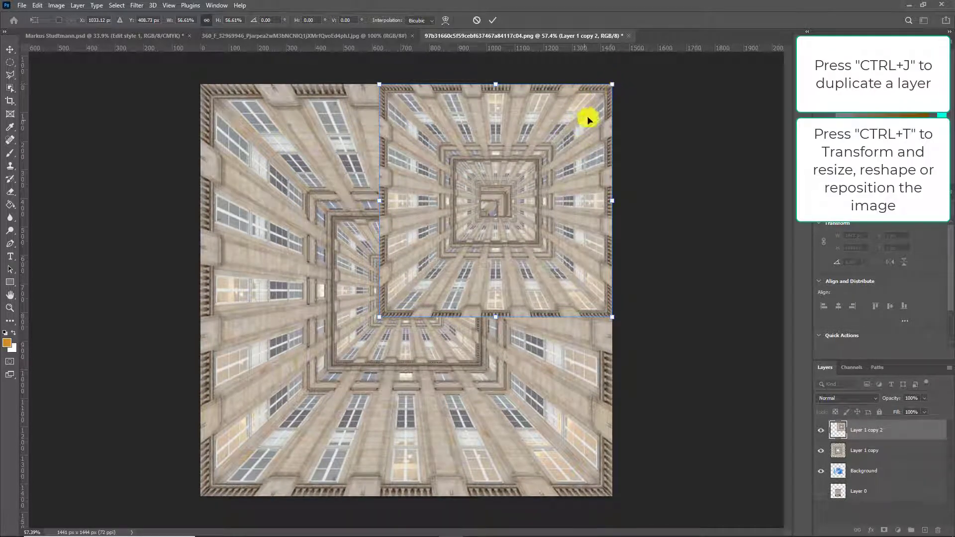
left_click_drag(612, 85, 440, 274)
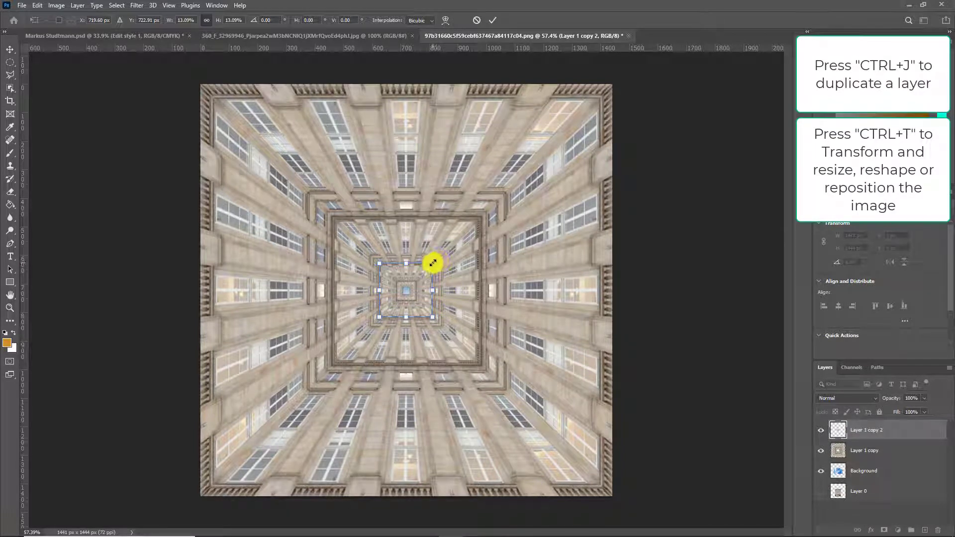
left_click_drag(431, 263, 432, 265)
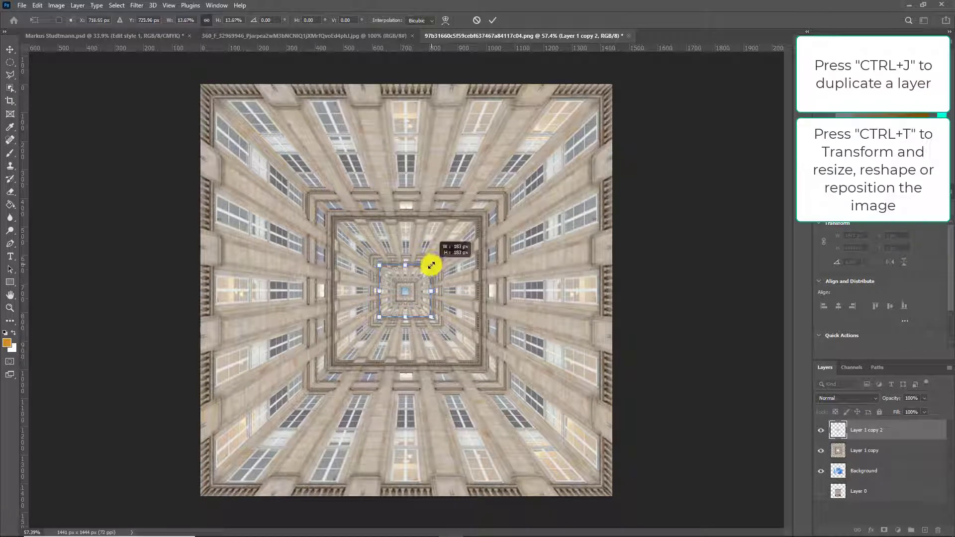
key("Return")
key("m")
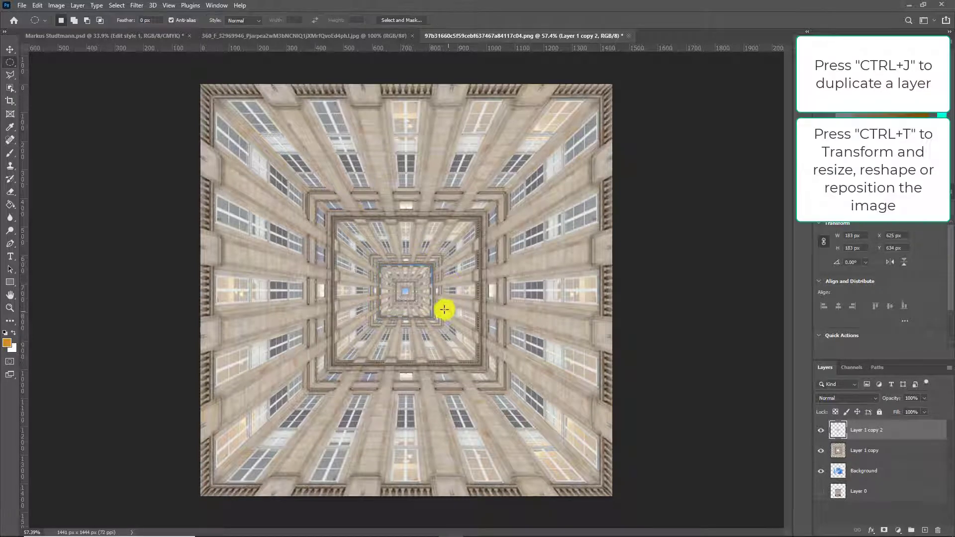
Enlarge the small copy to about 102% so it covers the blue gaps along the edges of the opening.
scroll(385, 323, "up", 5)
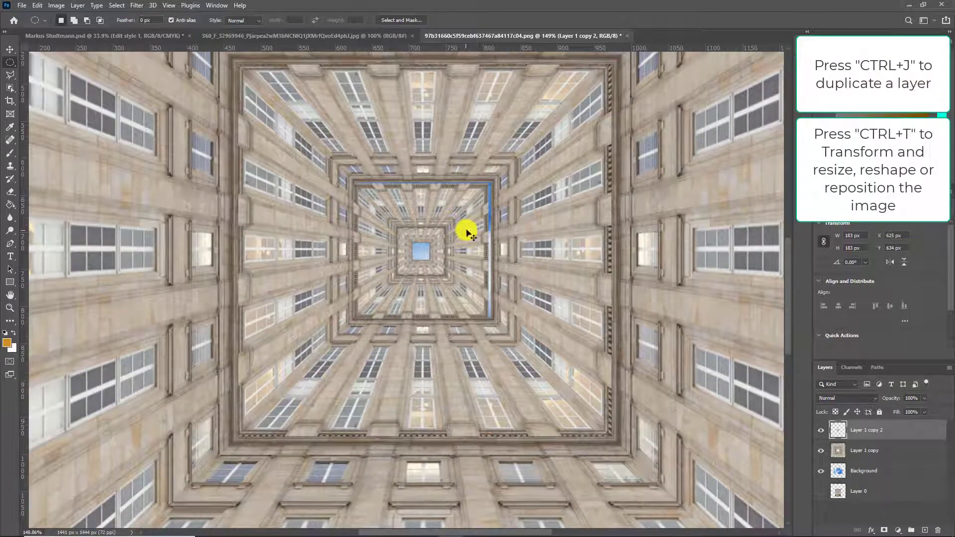
key("ctrl+t")
left_click_drag(489, 183, 492, 181)
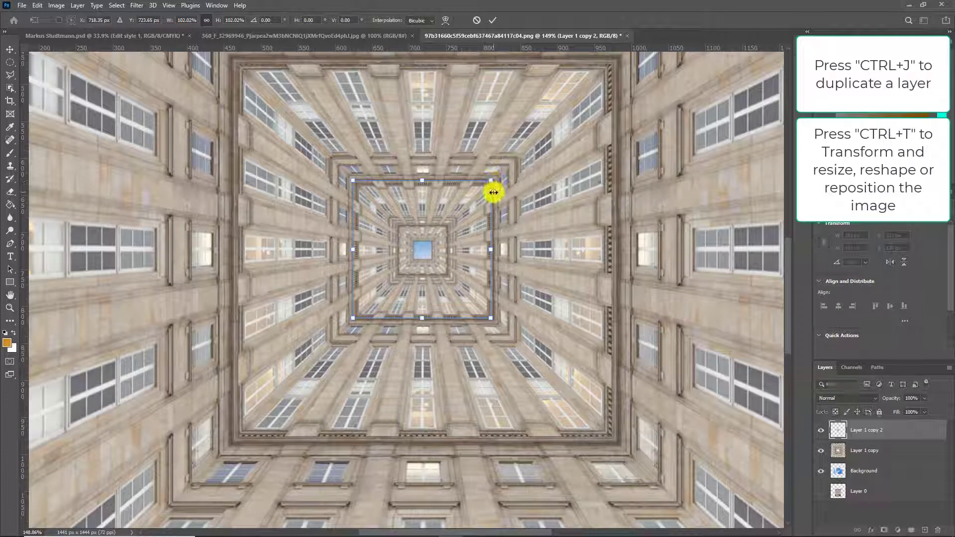
key("m")
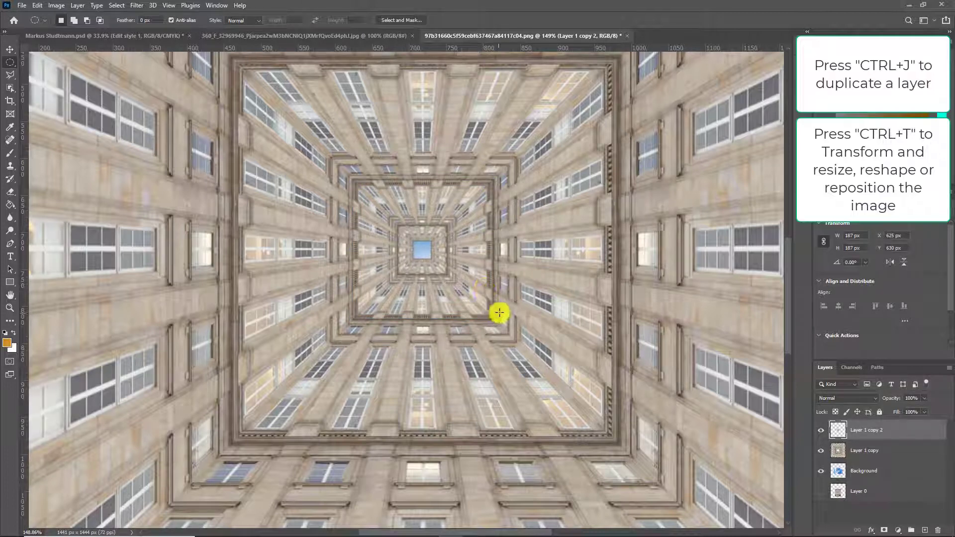
Place the 187 px building copy below the full-size building layer and merge both into one layer.
left_click_drag(866, 434, 863, 460)
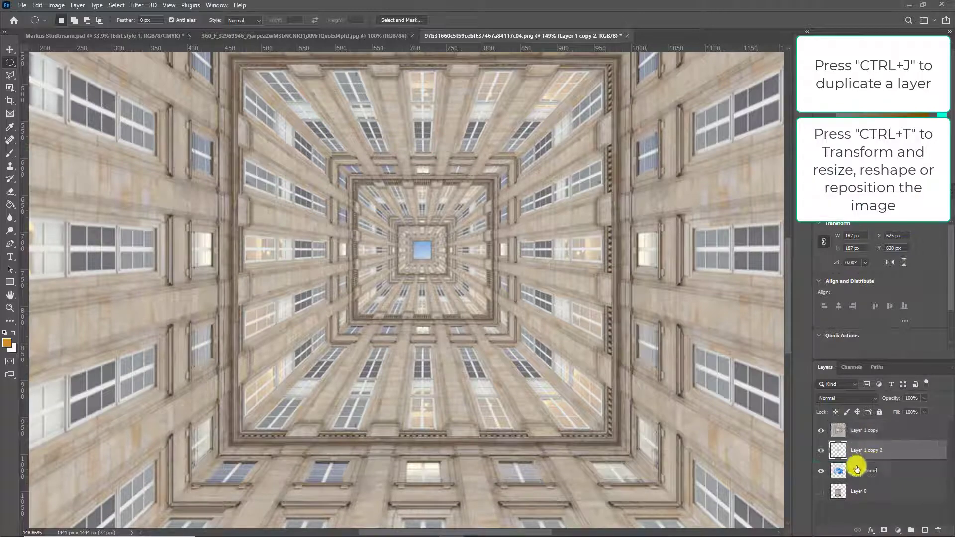
left_click(886, 433, "shift")
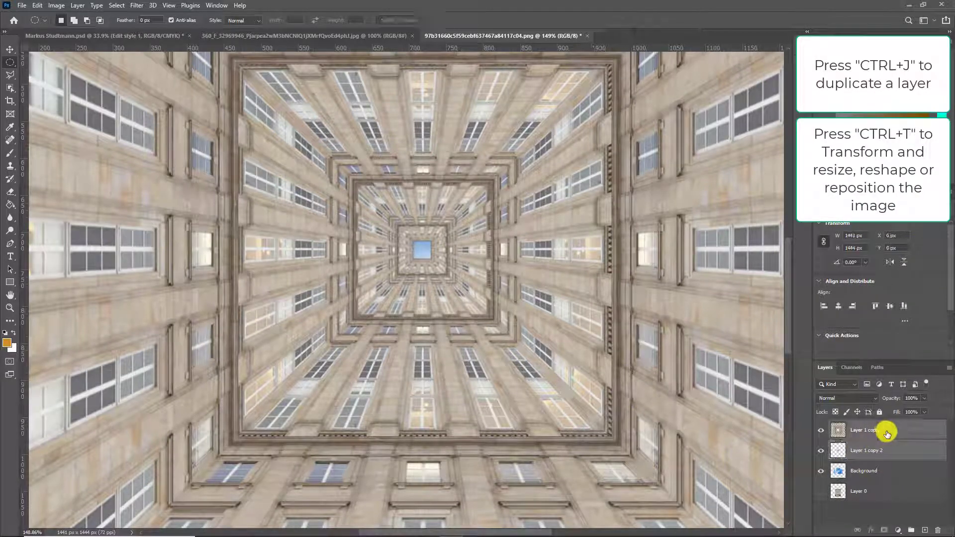
right_click(886, 434)
left_click(881, 303)
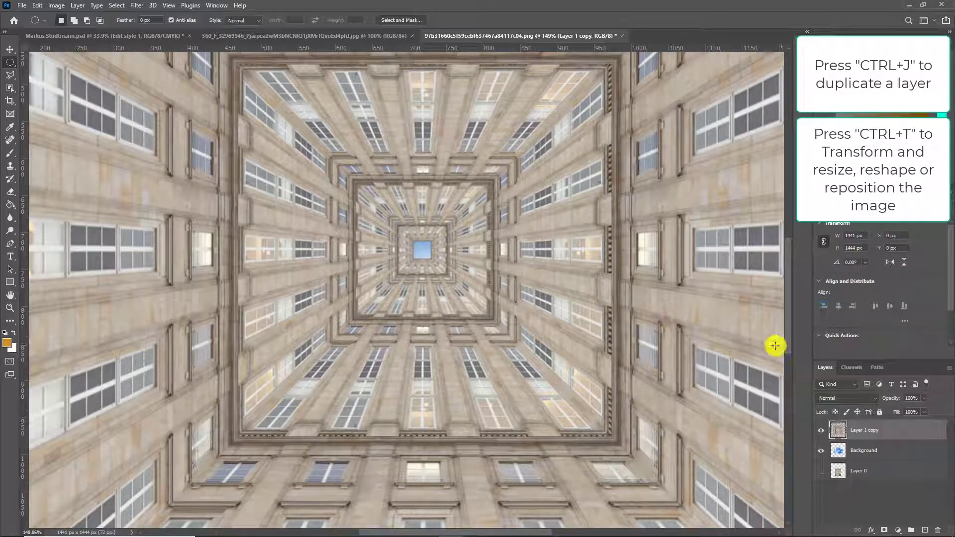
Duplicate the merged building layer and shrink the copy to about 26 × 25 px, covering the tiny remaining sky opening.
key("ctrl+j")
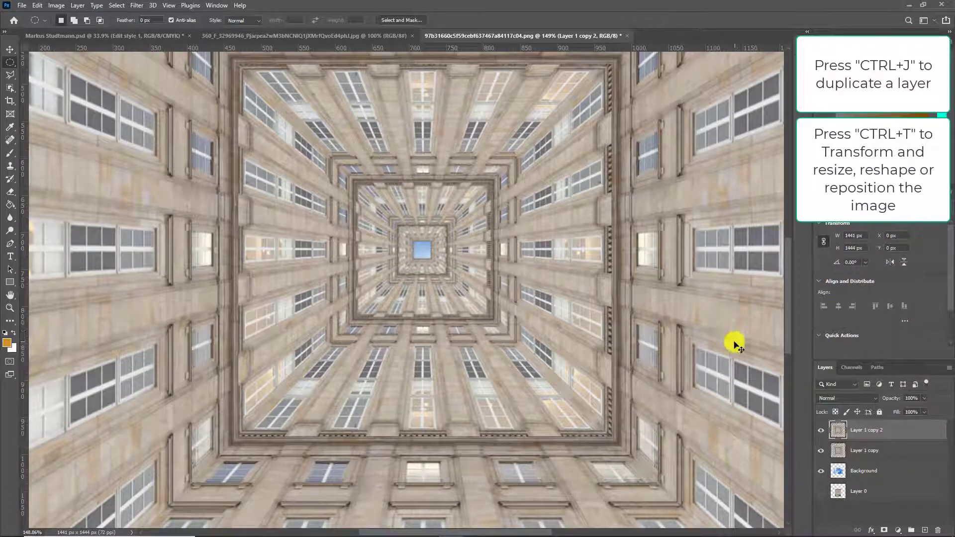
key("ctrl+t")
key("ctrl+0")
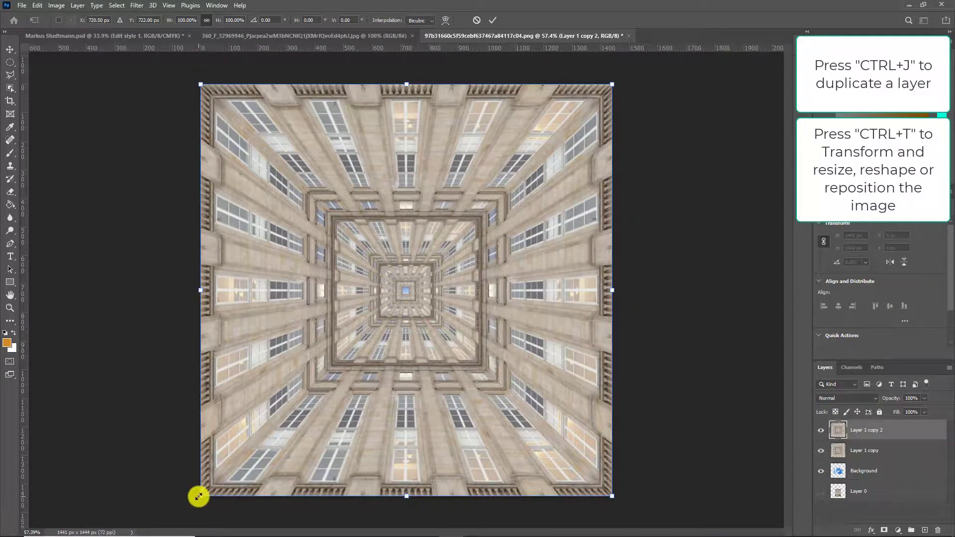
left_click_drag(197, 494, 377, 270)
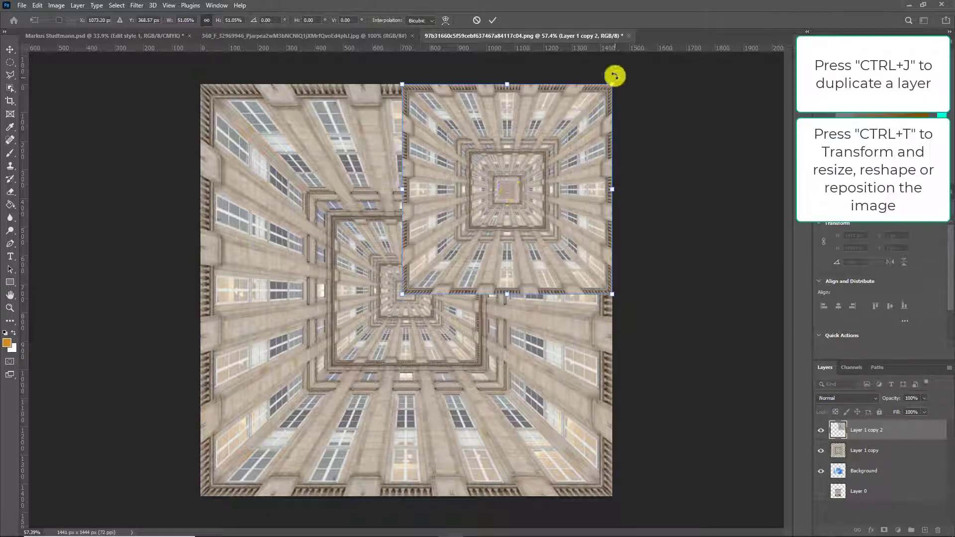
left_click_drag(613, 85, 408, 286)
scroll(412, 293, "up", 10)
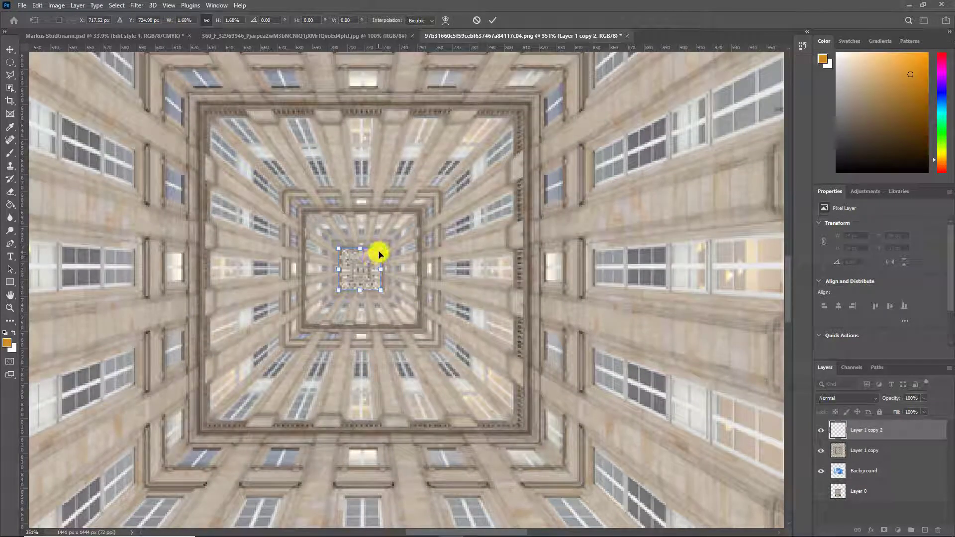
left_click_drag(379, 251, 385, 254)
key("Return")
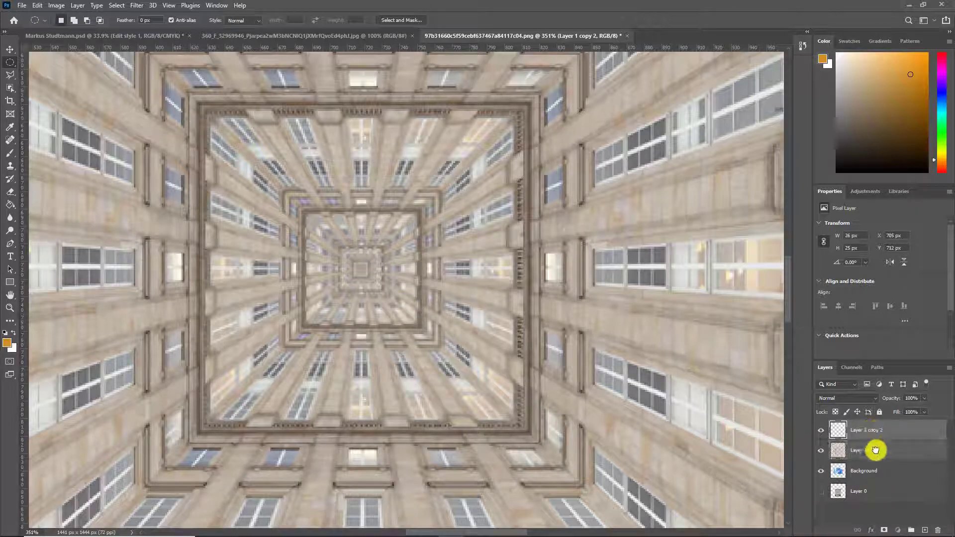
Place the 26 × 25 px building copy below the full-size building layer and merge the two into one layer.
left_click_drag(876, 450, 818, 454)
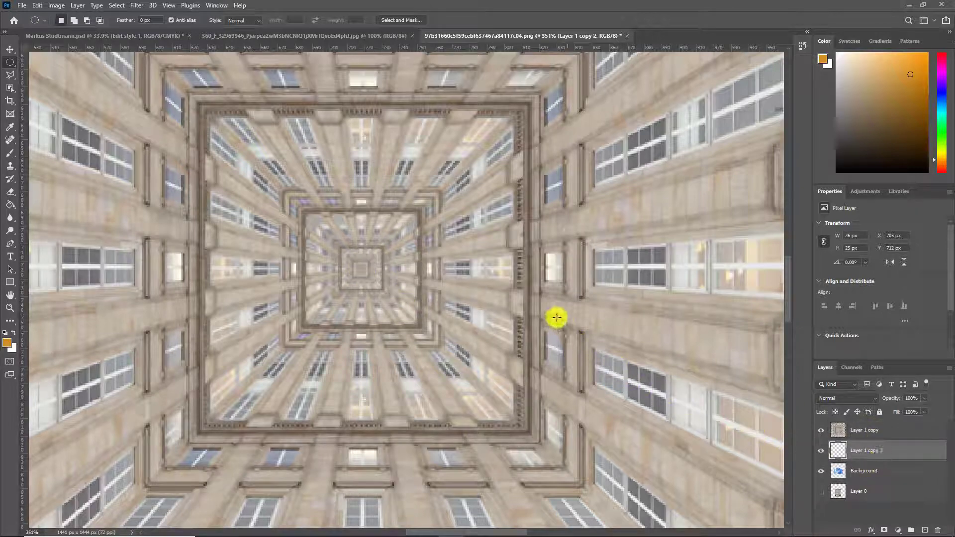
scroll(557, 318, "down", 10)
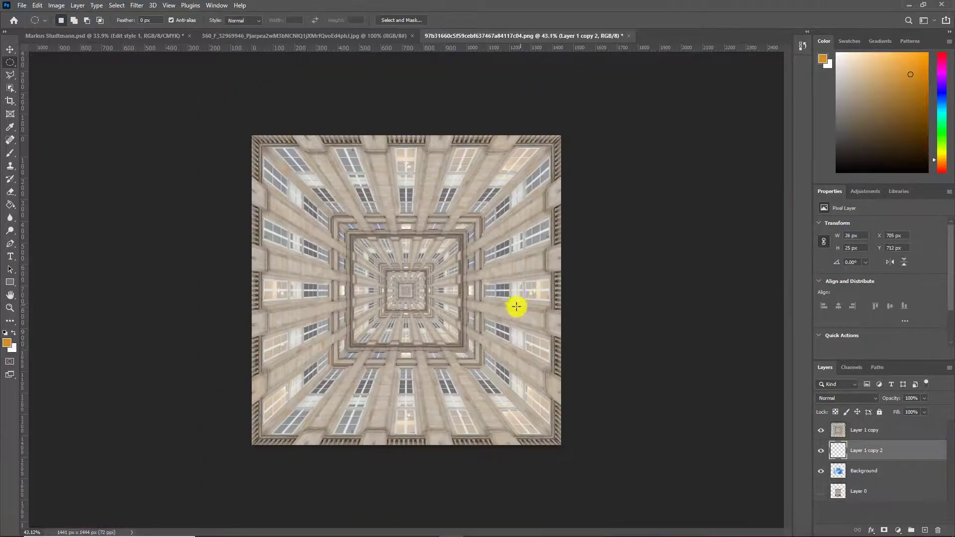
scroll(440, 308, "up", 1)
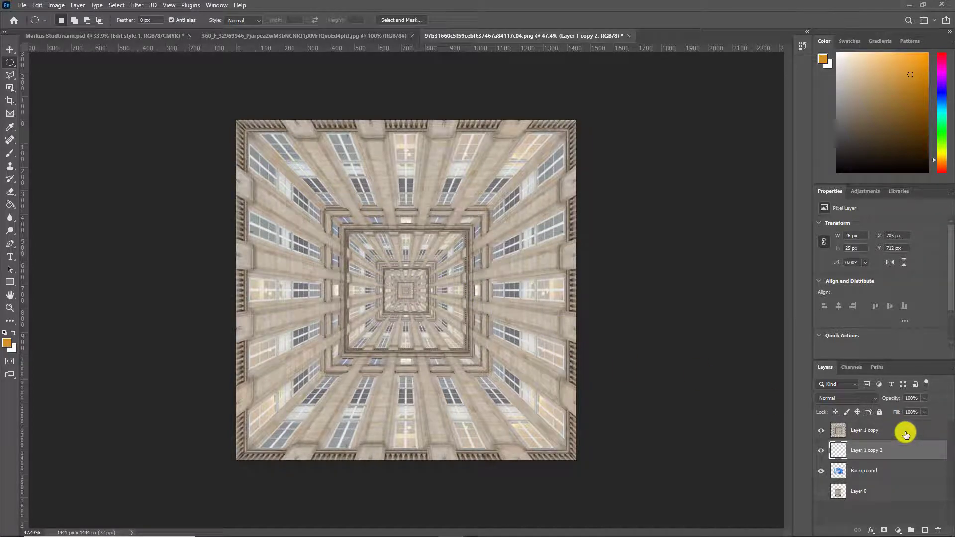
left_click(905, 435, "shift")
right_click(905, 434)
left_click(883, 302)
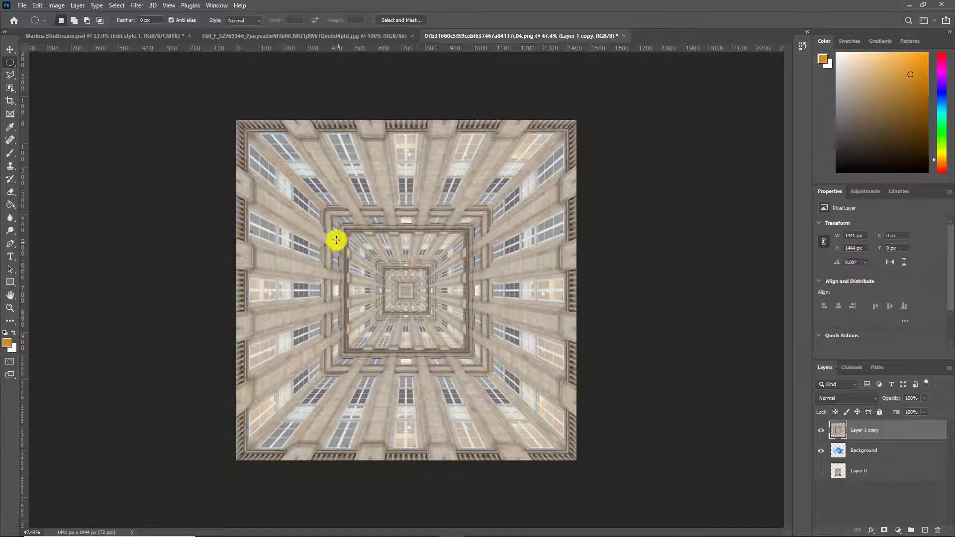
Draw a circular selection about 690 px across around the central opening of the courtyard with the Elliptical Marquee tool.
left_click(10, 63)
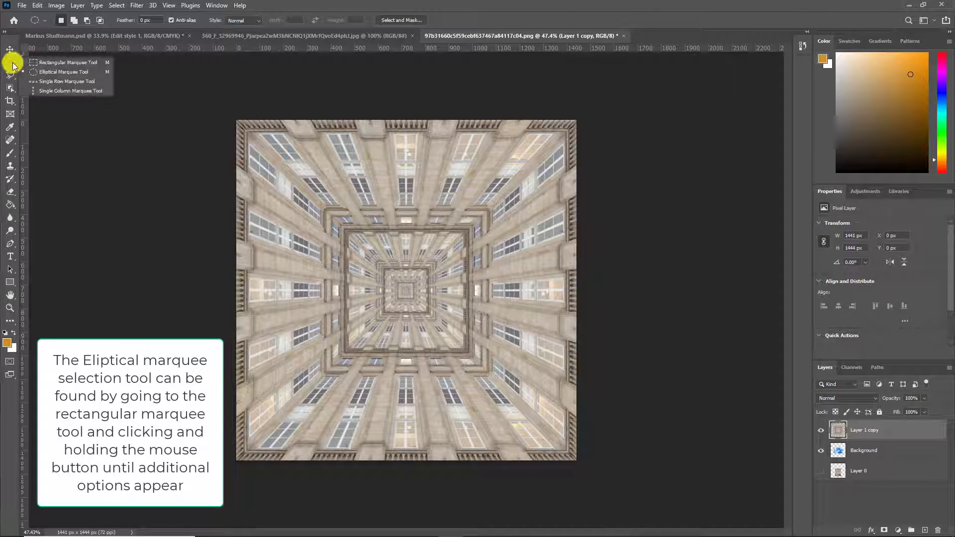
left_click(72, 78)
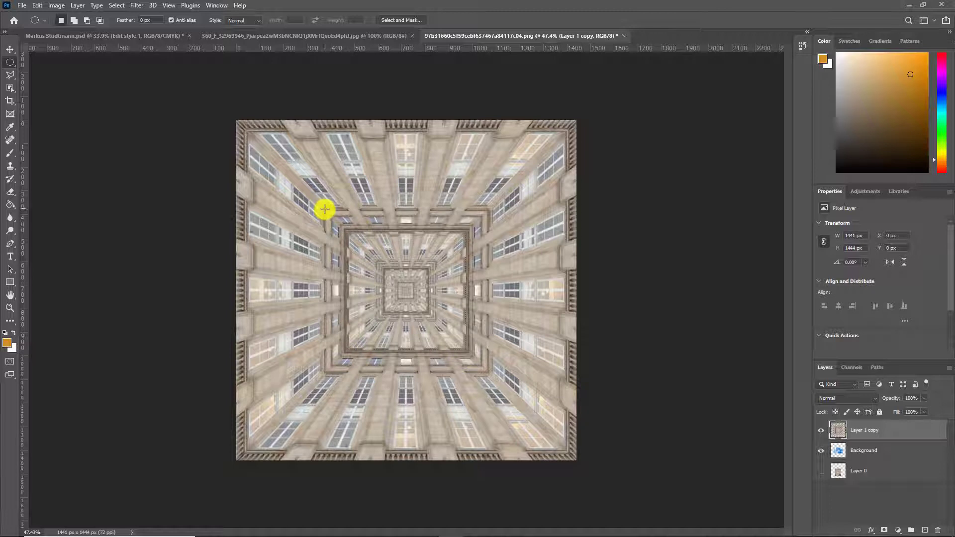
left_click_drag(325, 209, 483, 375)
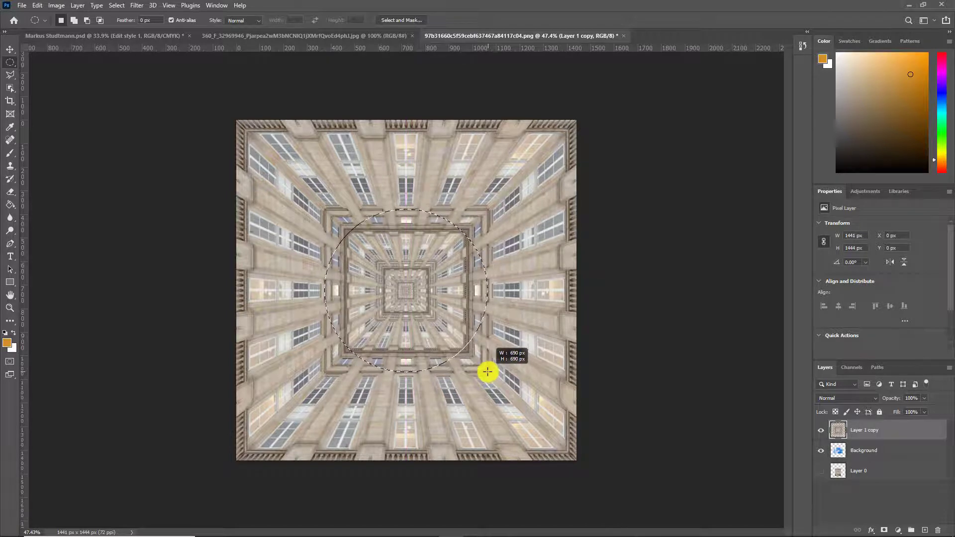
left_click_drag(488, 371, 488, 372)
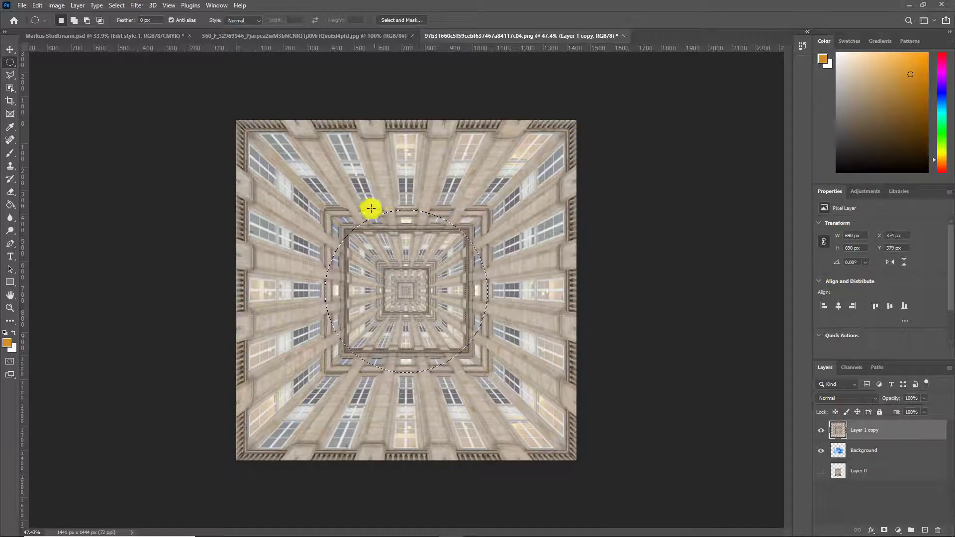
Expand the circular selection by 100 pixels.
left_click(118, 6)
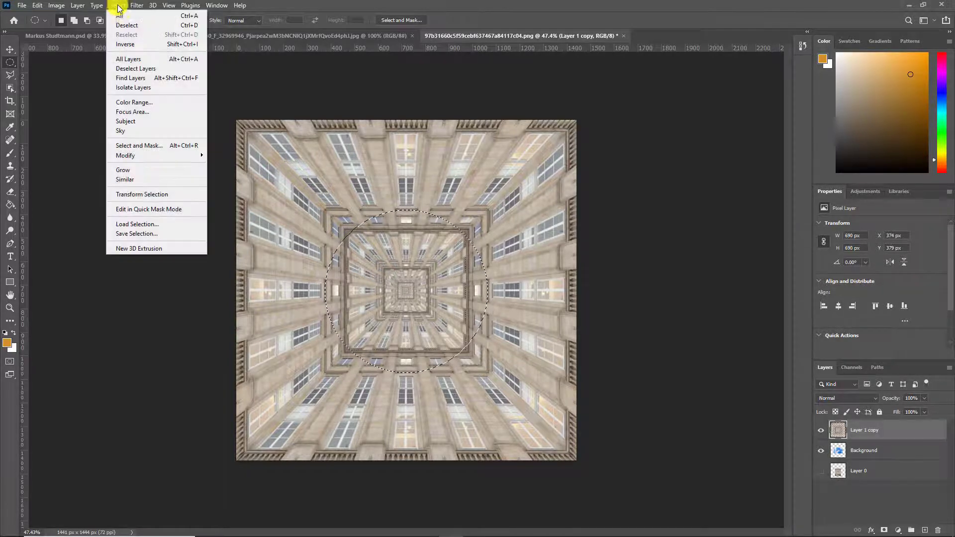
mouse_move(187, 156)
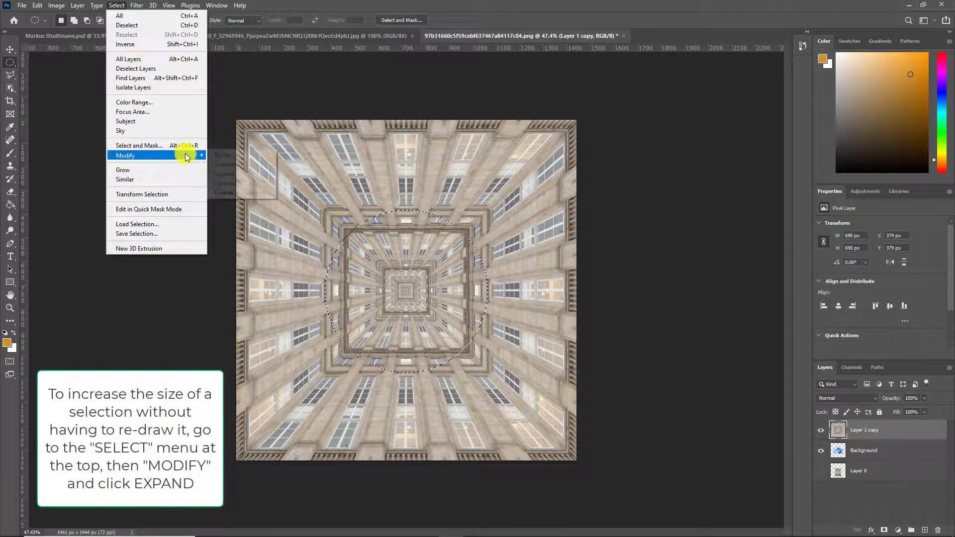
left_click(247, 174)
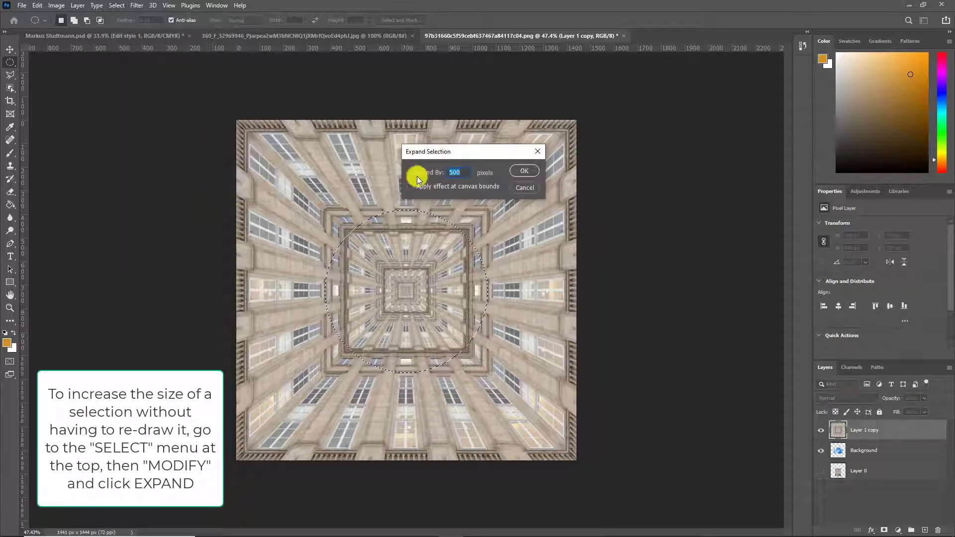
left_click(452, 175)
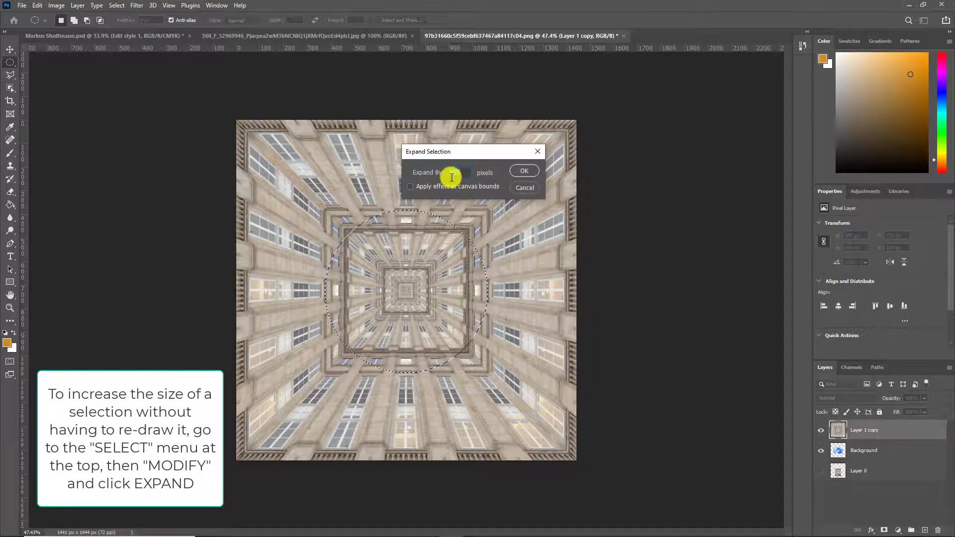
type("100")
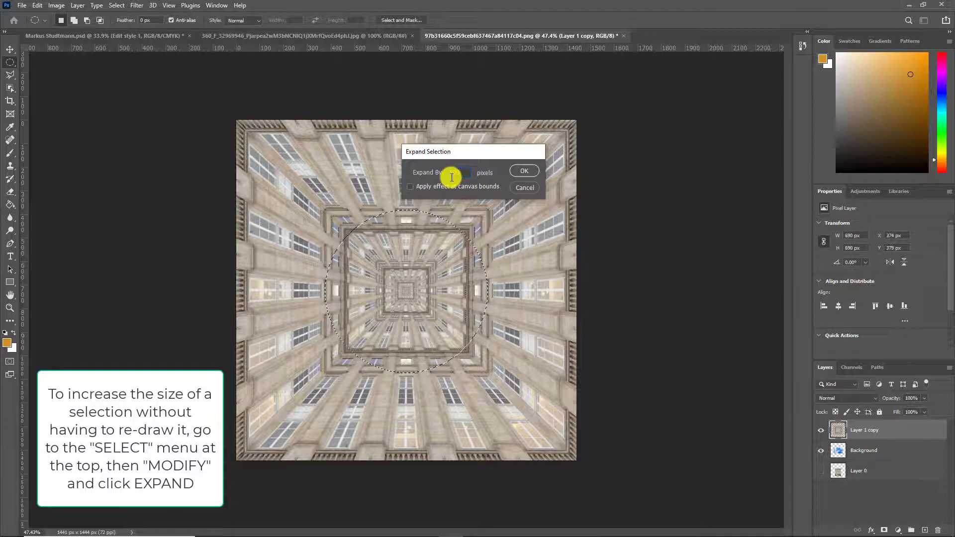
key("Return")
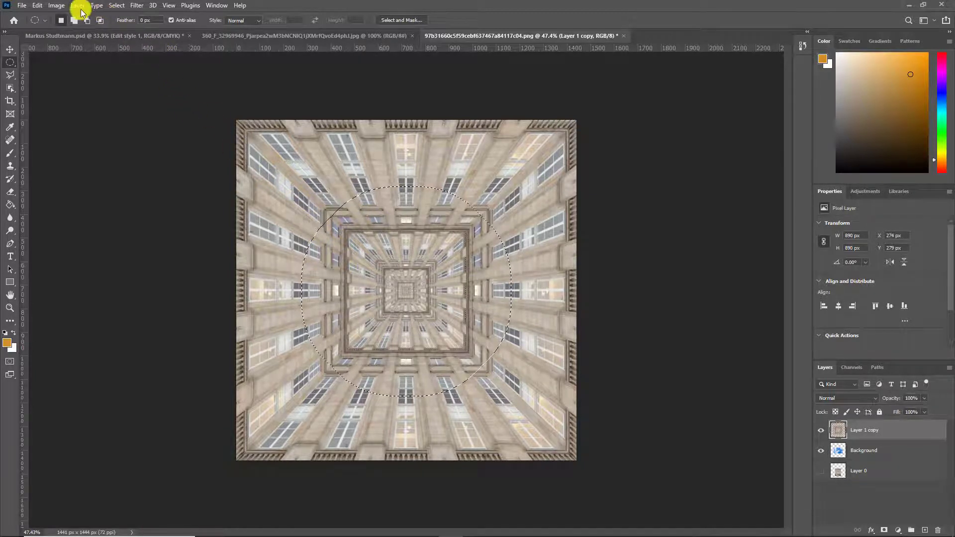
Feather the expanded circular selection with a radius of 200 pixels.
left_click(118, 5)
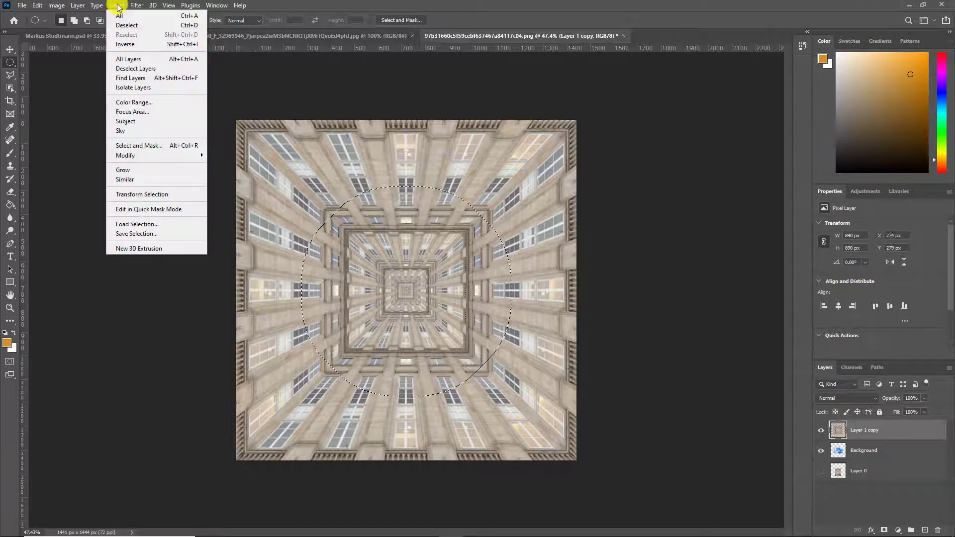
mouse_move(175, 159)
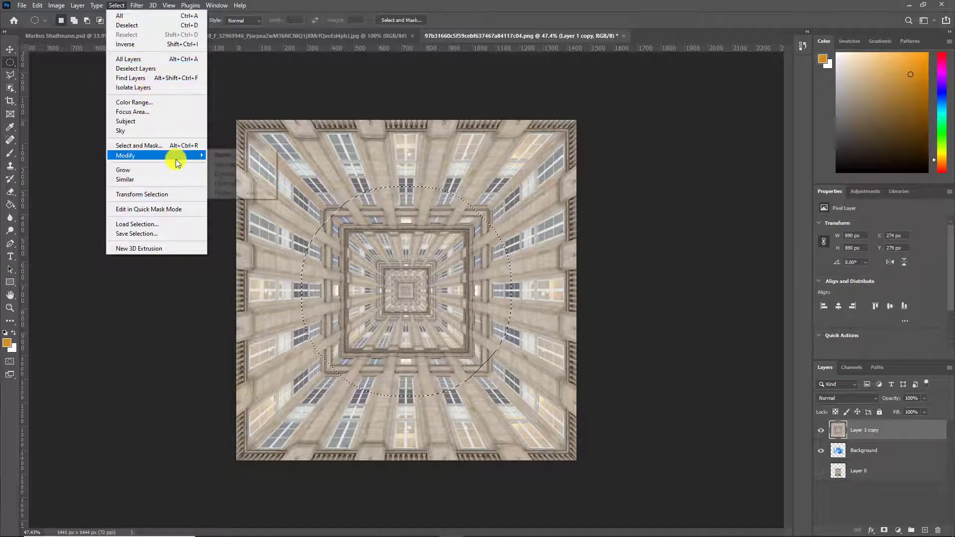
left_click(231, 194)
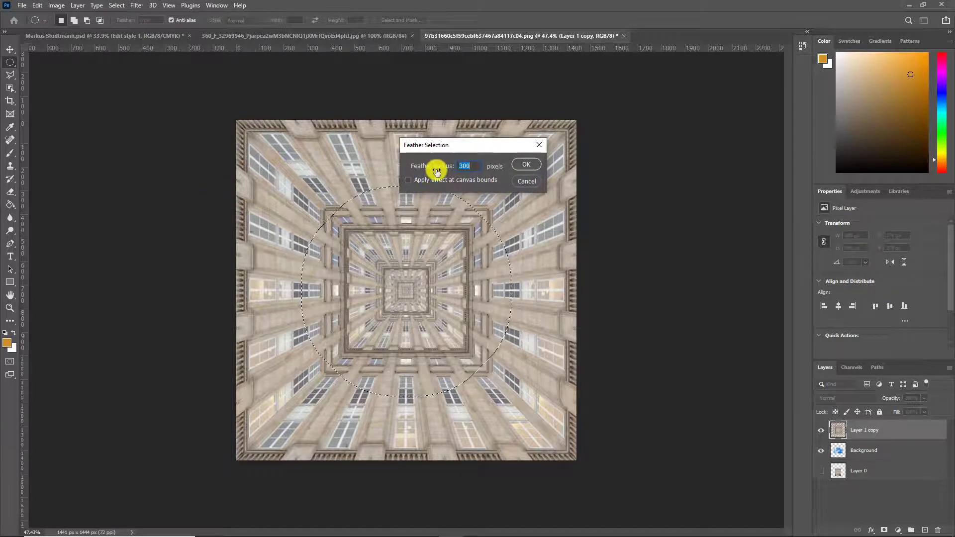
type("200")
key("Return")
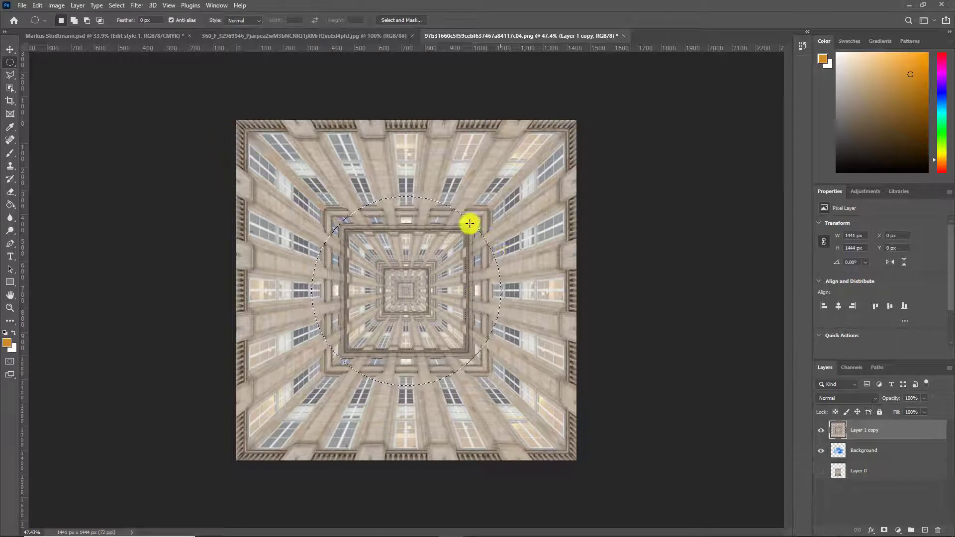
Apply the Twirl filter to the feathered selection at an angle of 69°, and deselect the area.
left_click(138, 6)
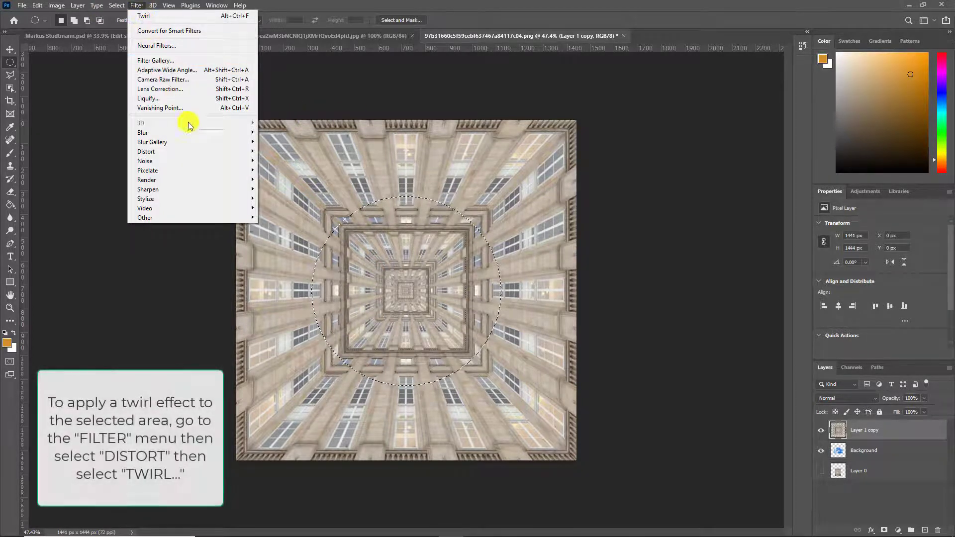
mouse_move(215, 152)
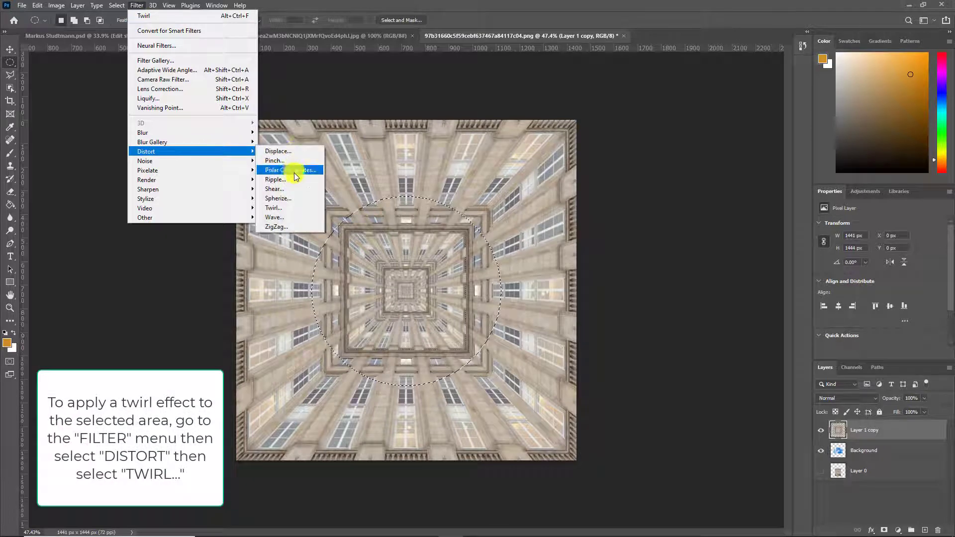
left_click(293, 208)
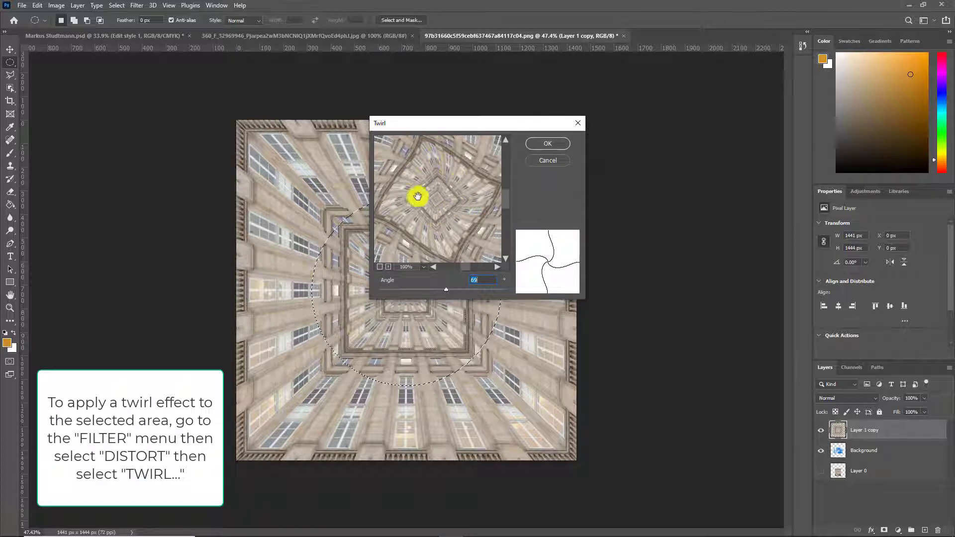
left_click(444, 189, "alt")
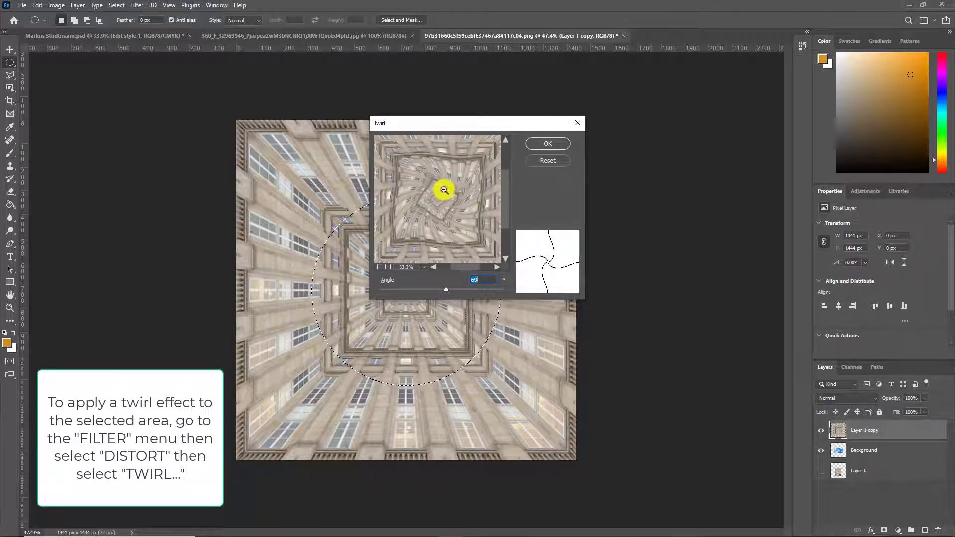
left_click(443, 189, "alt")
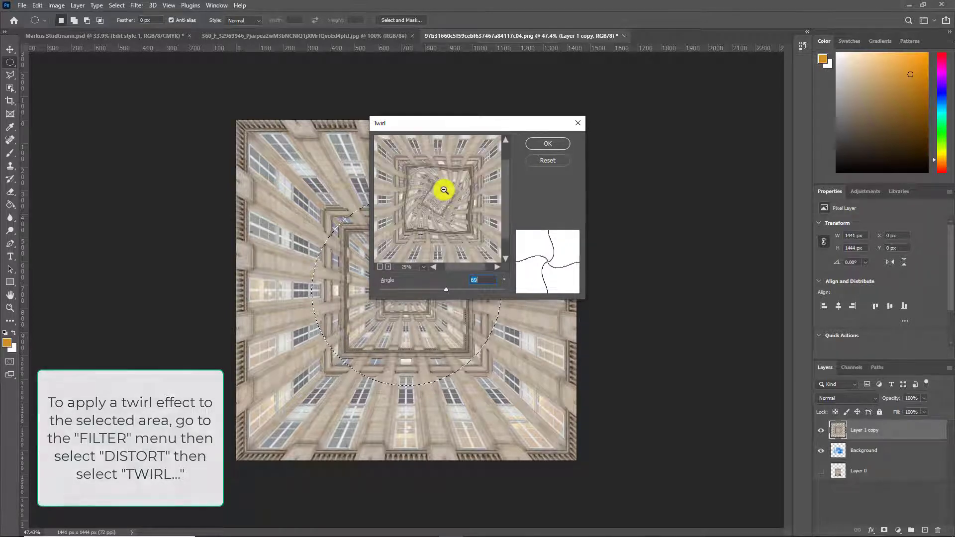
mouse_move(446, 287)
left_mouse_down()
mouse_move(425, 281)
mouse_move(447, 282)
left_mouse_up()
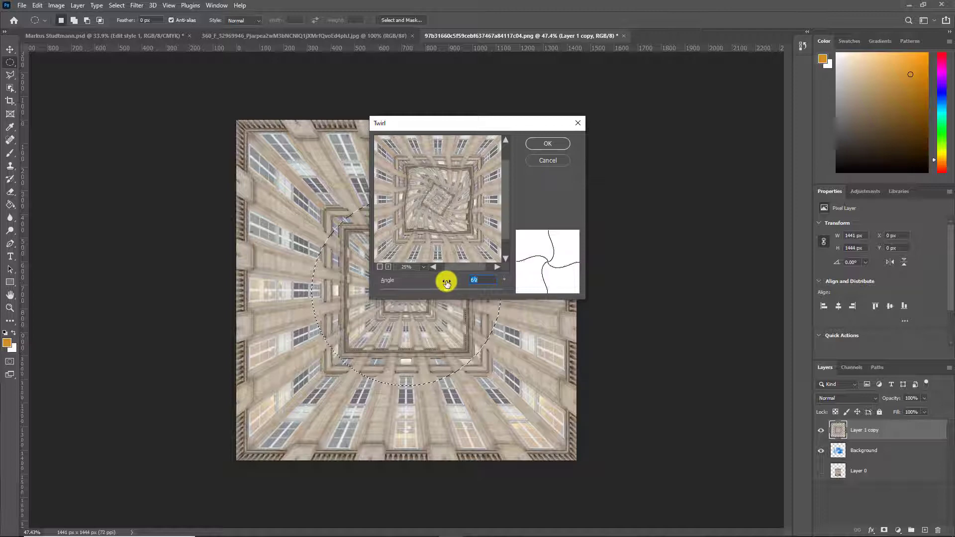
left_click(547, 144)
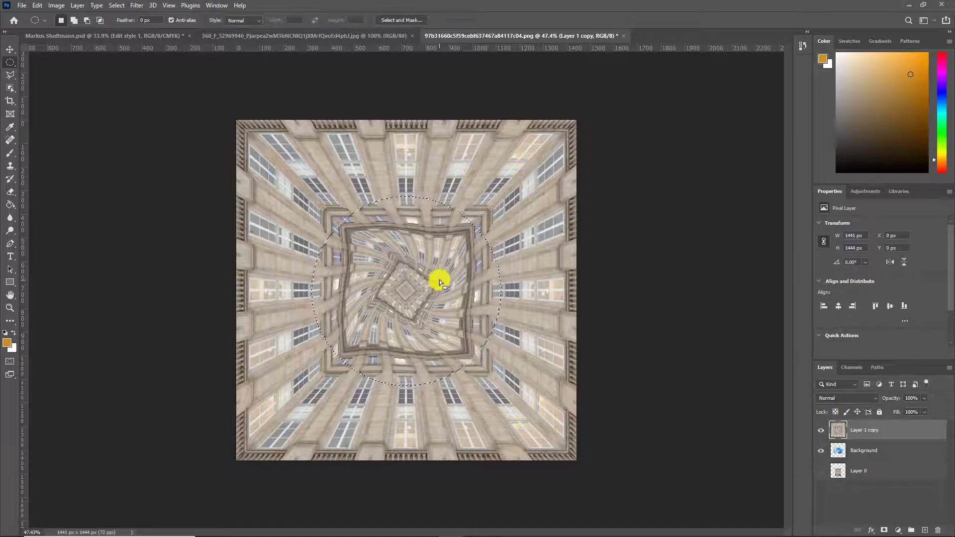
key("ctrl+d")
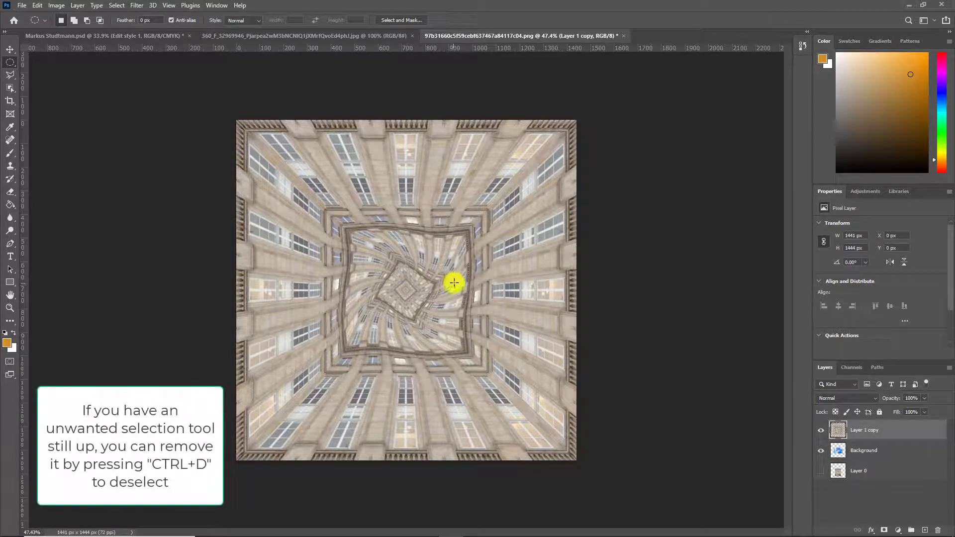